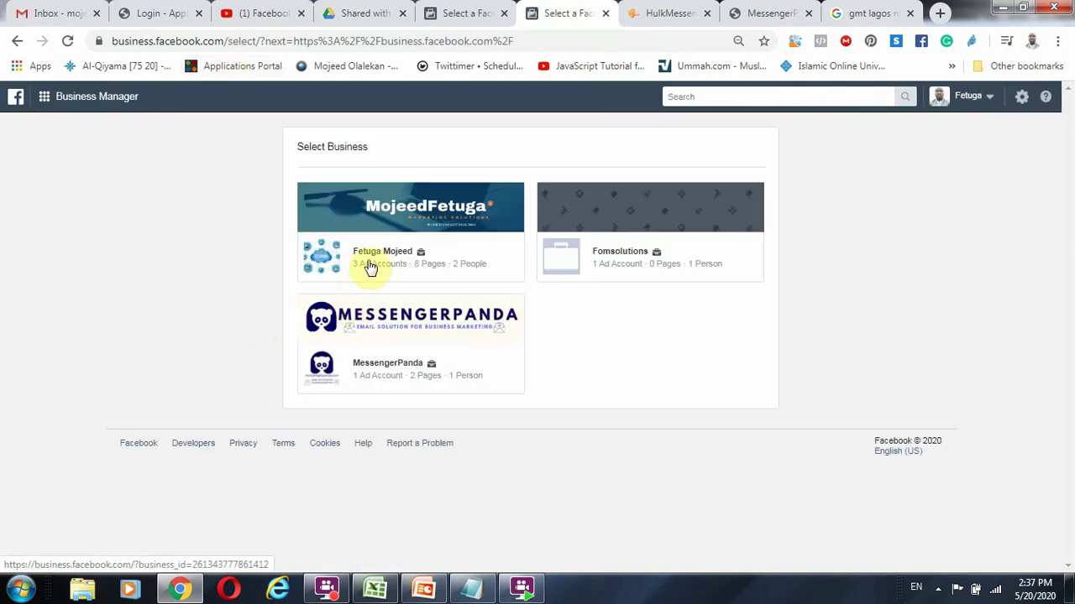
# - Open the payment settings of the first ad account in the business that has three ad accounts, and reload the page
pyautogui.click(382, 261)
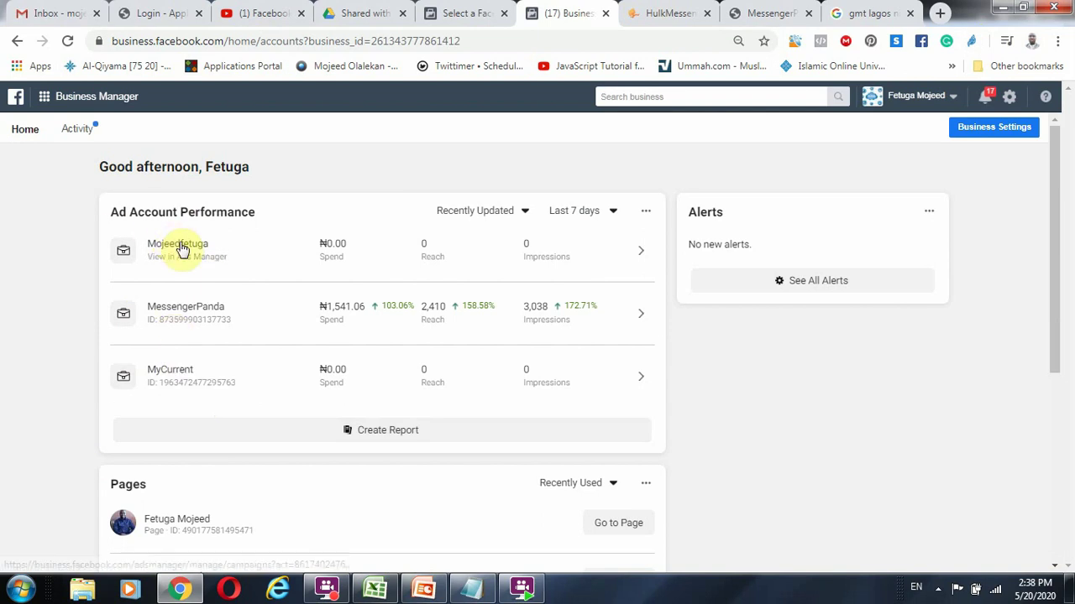
pyautogui.click(172, 246)
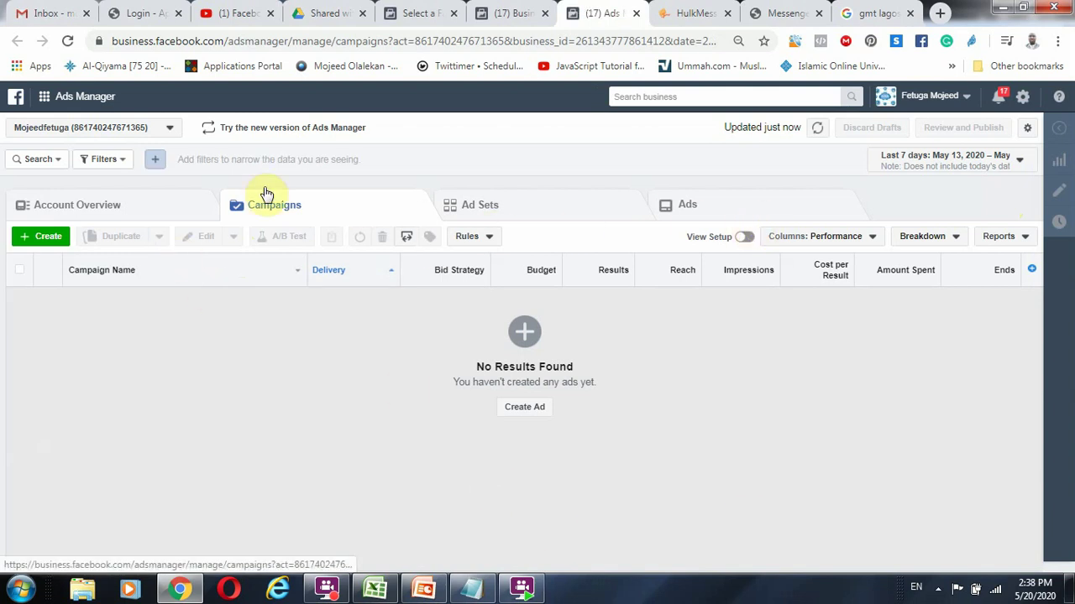
pyautogui.click(43, 98)
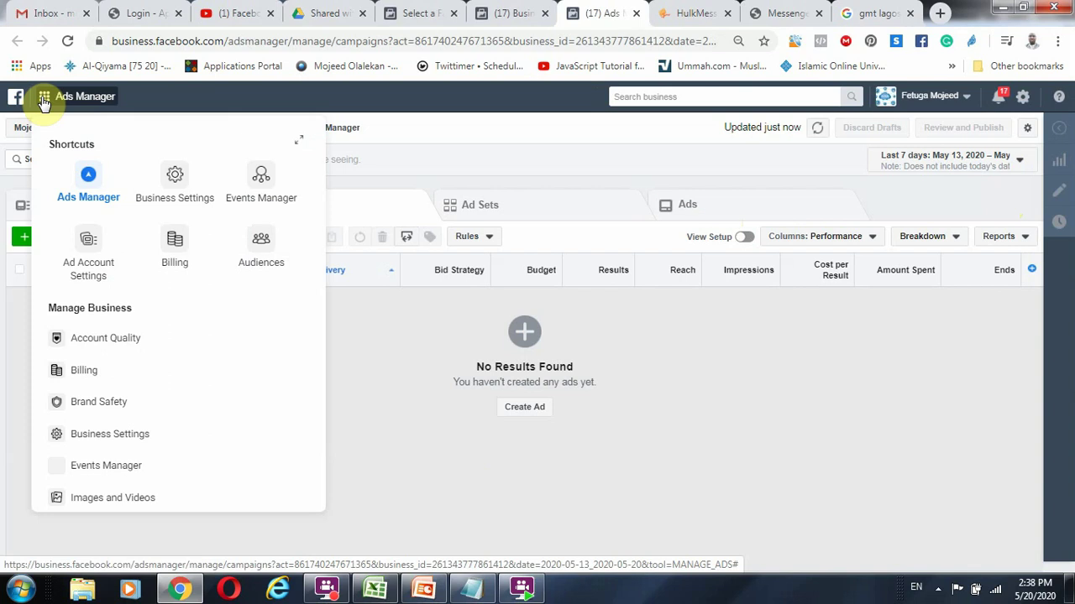
pyautogui.click(176, 243)
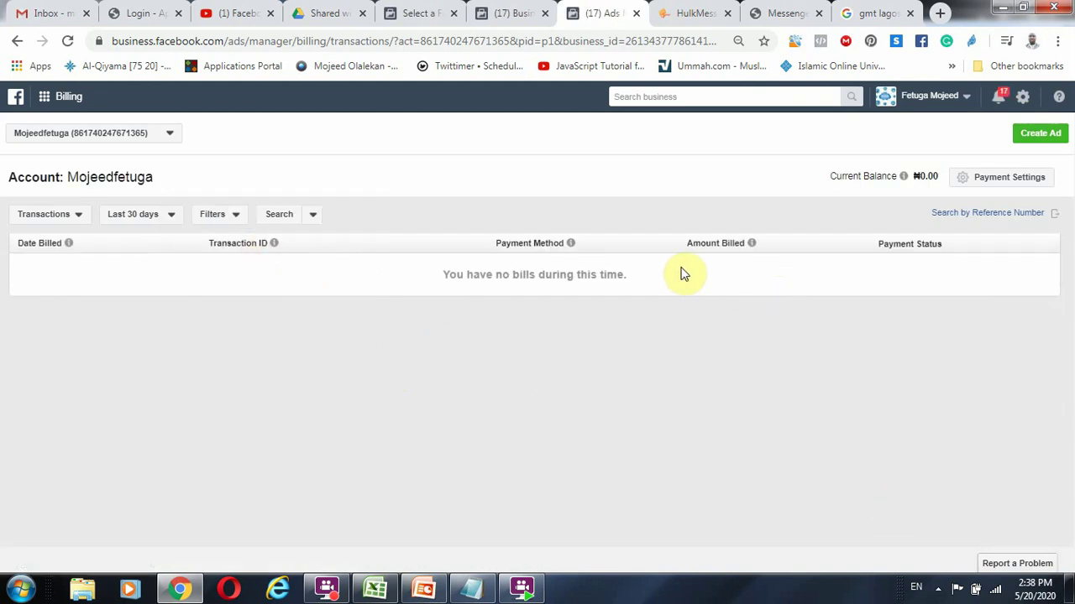
pyautogui.click(986, 184)
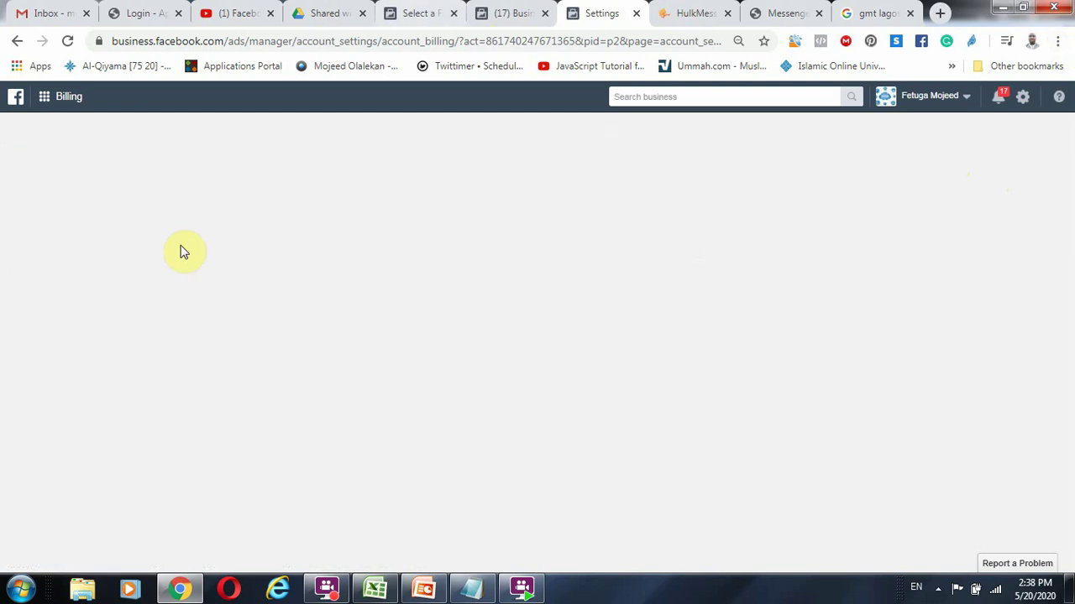
pyautogui.click(62, 44)
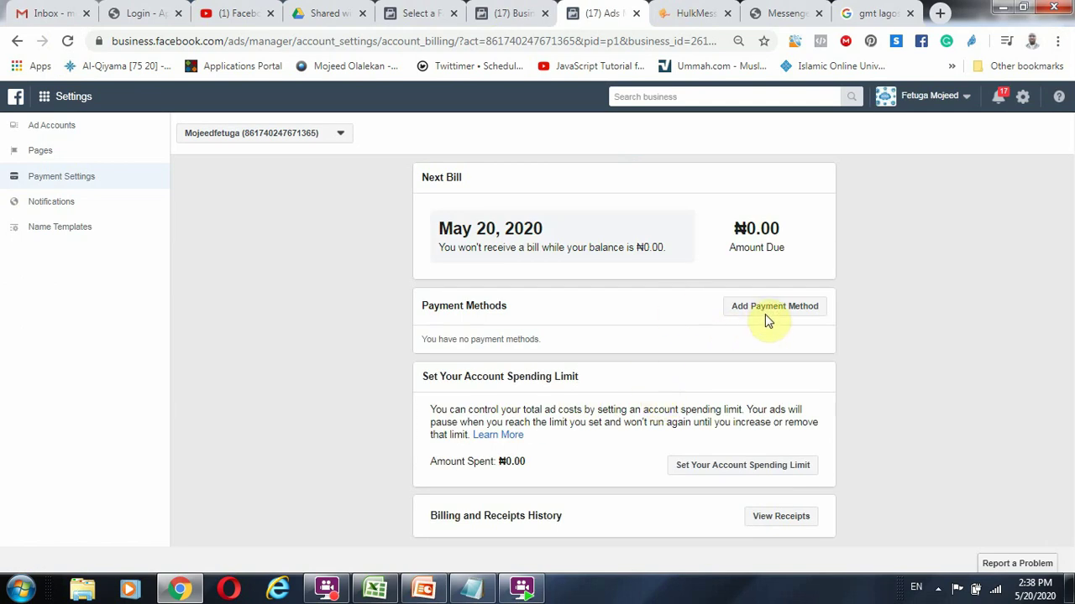
# - Open the payment method selection for the ad account to view the available options
pyautogui.click(771, 312)
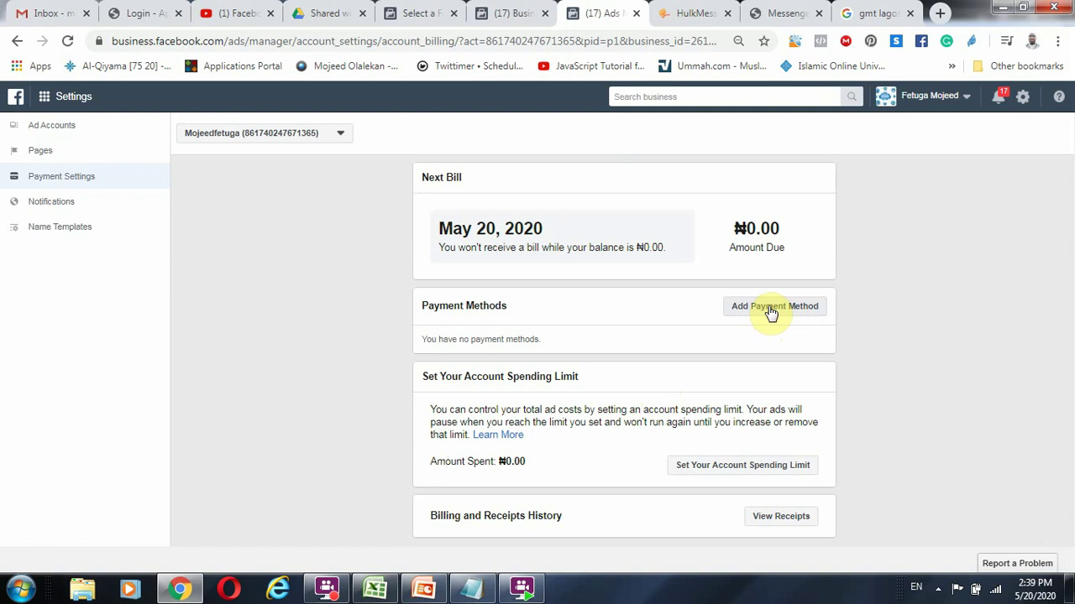
pyautogui.click(770, 312)
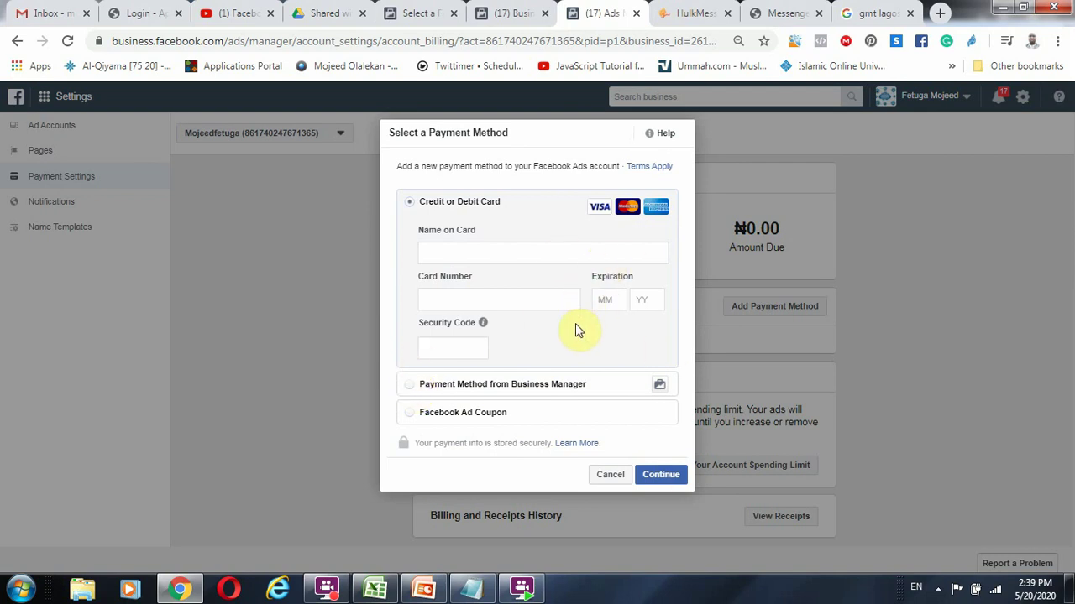
# - Switch to PowerPoint, highlight "Naira Payments" in the slide title, and return to the browser
pyautogui.click(424, 589)
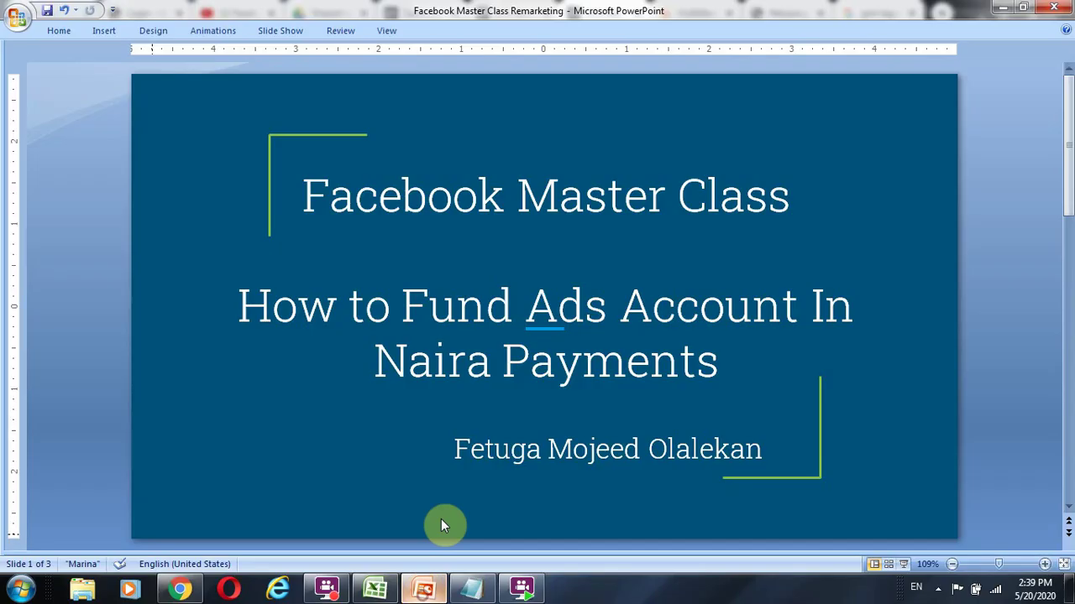
pyautogui.moveTo(718, 361); pyautogui.dragTo(369, 364)
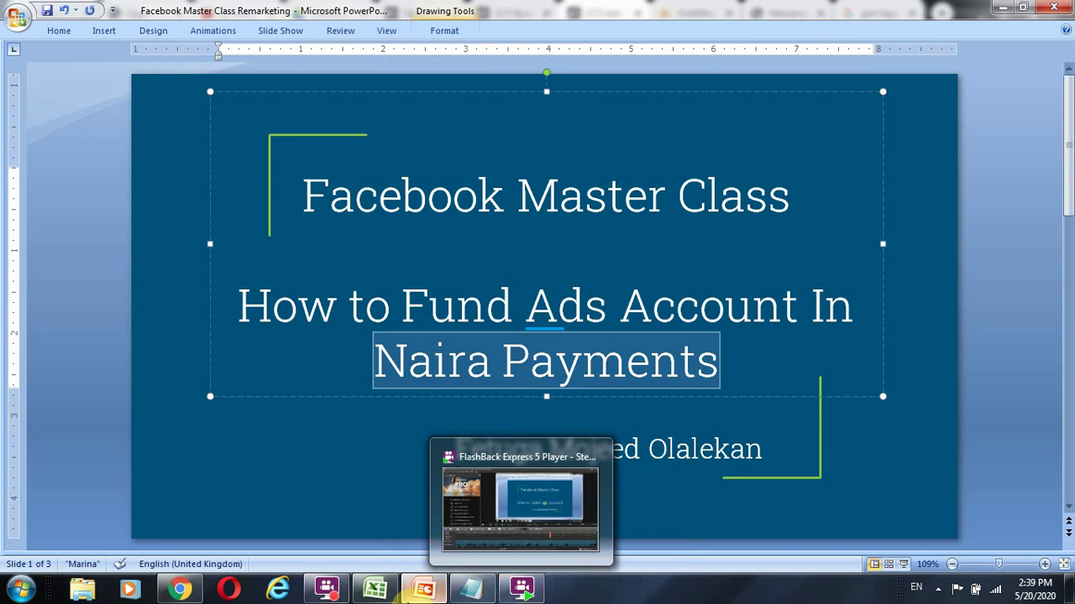
pyautogui.click(179, 588)
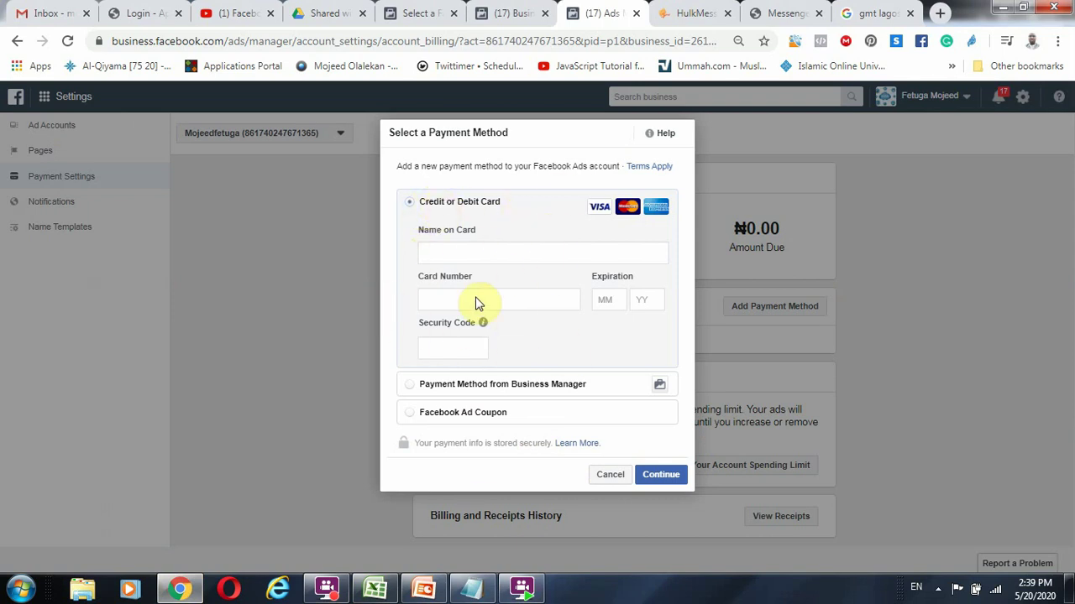
pyautogui.click(405, 386)
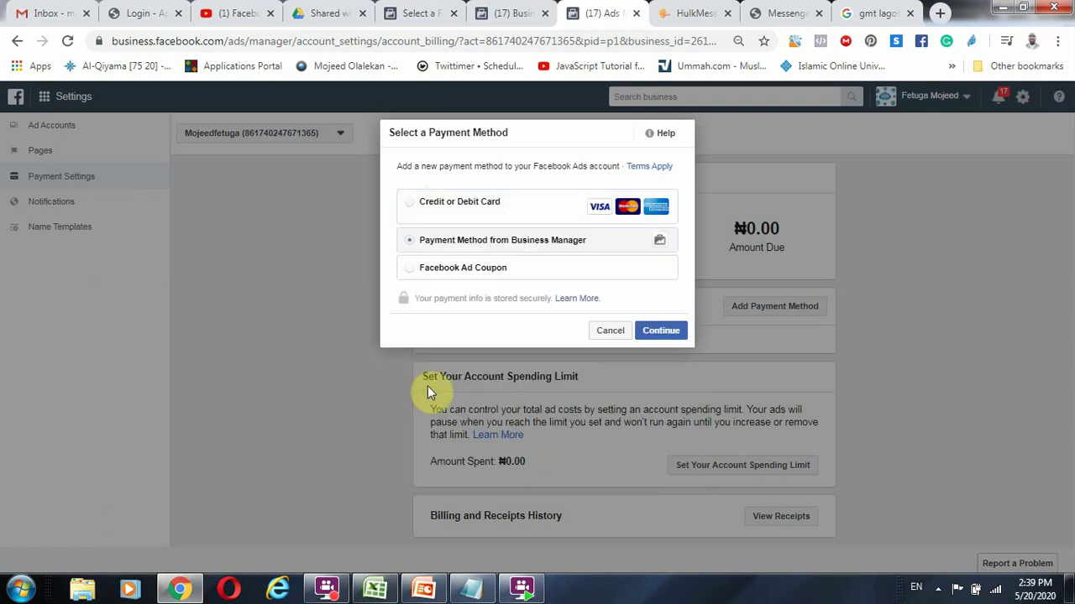
pyautogui.click(410, 242)
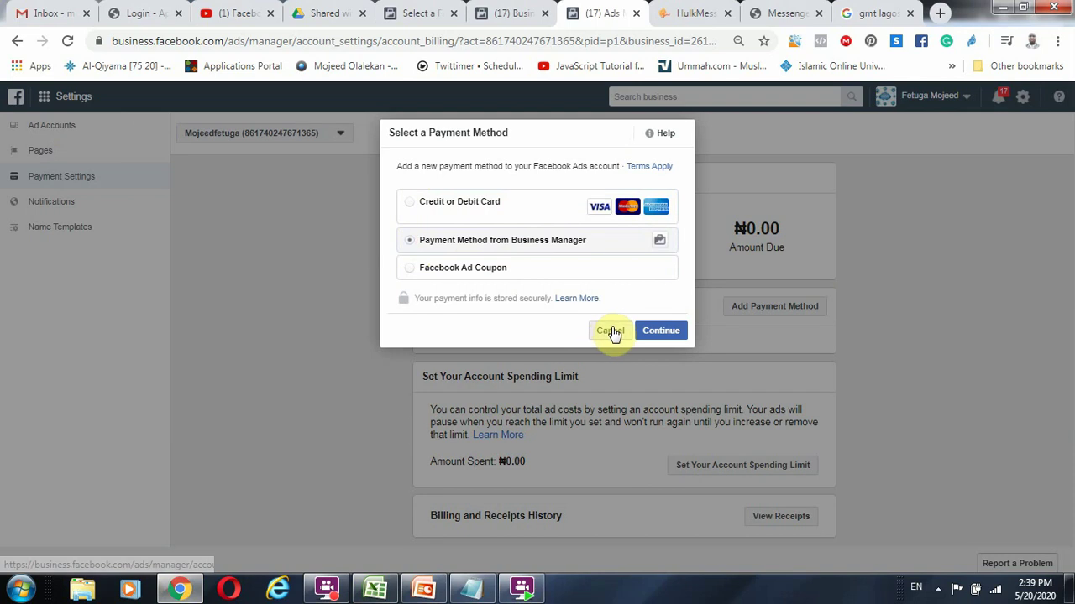
pyautogui.click(612, 333)
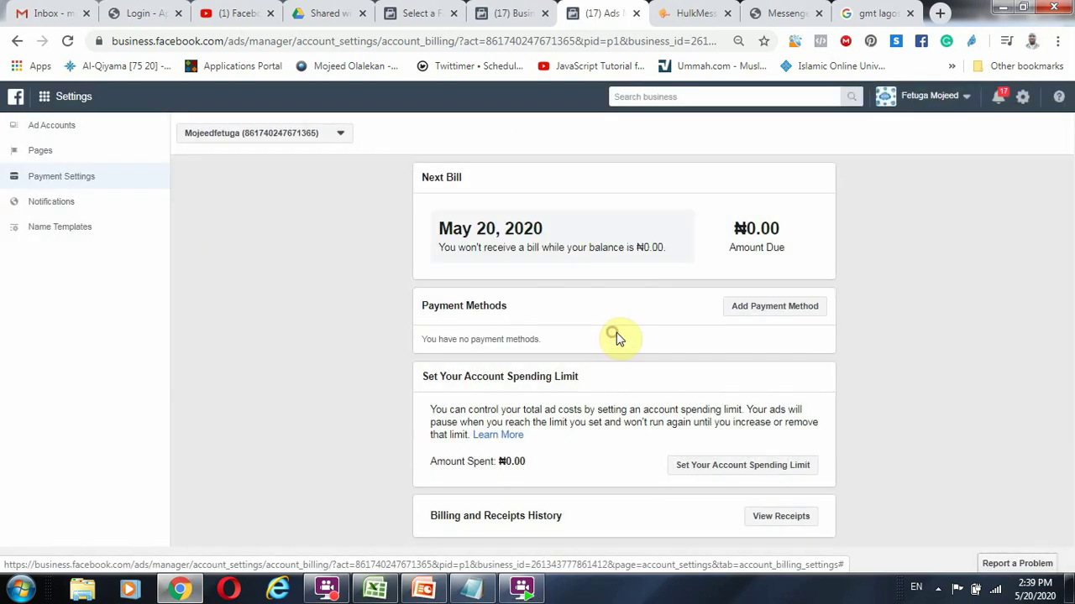
# - Reload the payment settings and choose Naira Payment with MasterCard/VISA as the new payment method, continuing to the amount entry
pyautogui.click(67, 41)
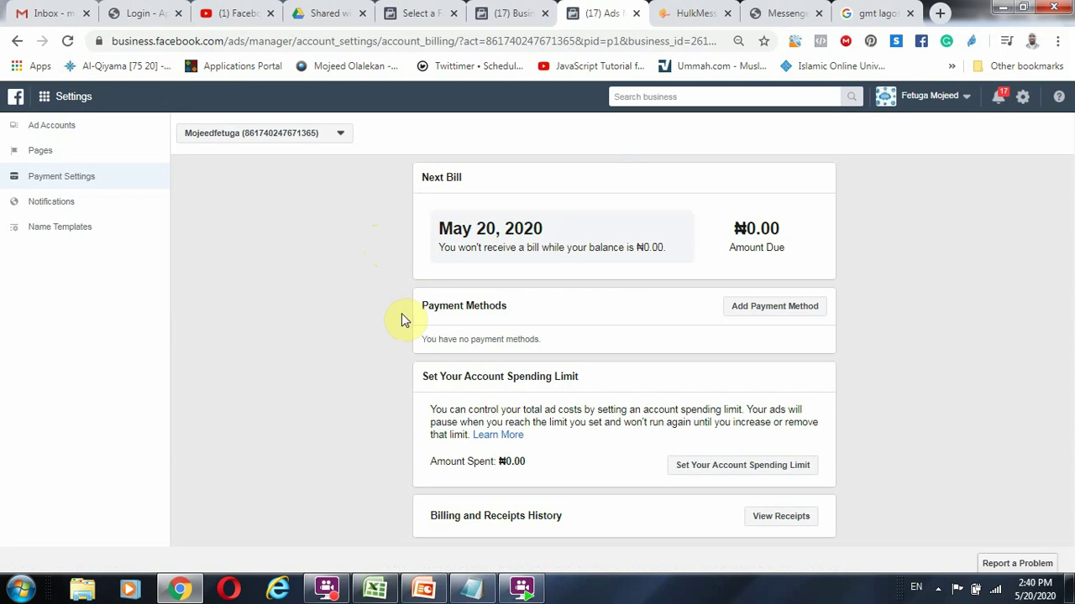
pyautogui.click(774, 312)
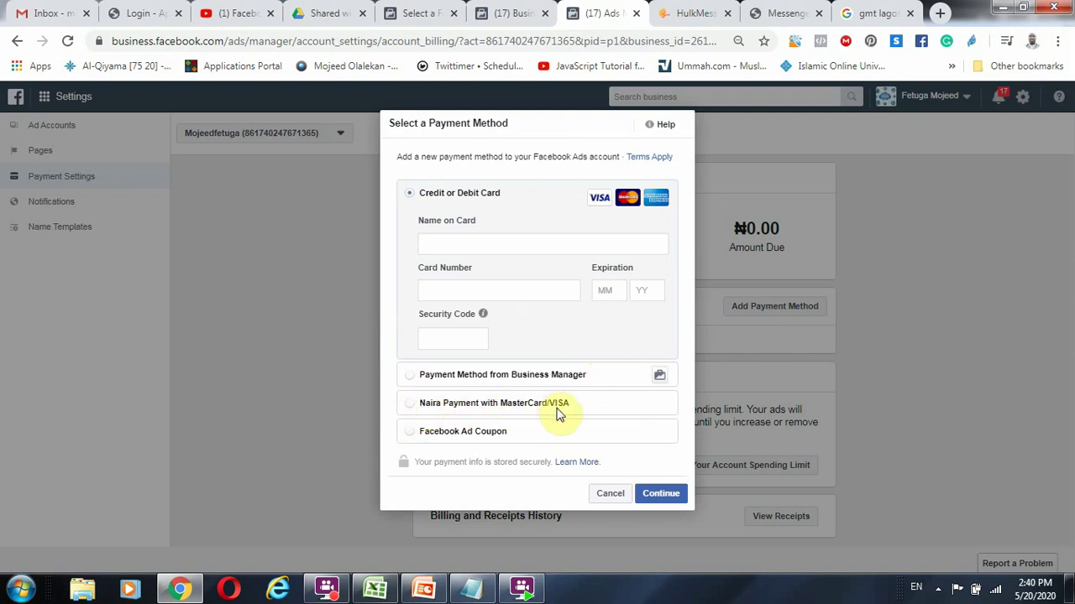
pyautogui.click(408, 404)
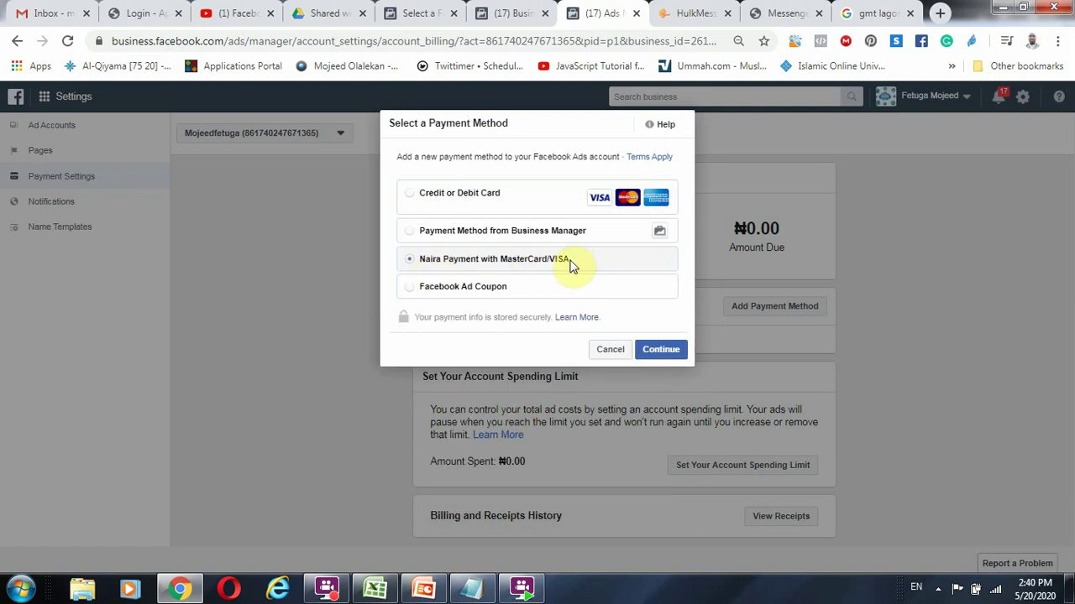
pyautogui.click(654, 349)
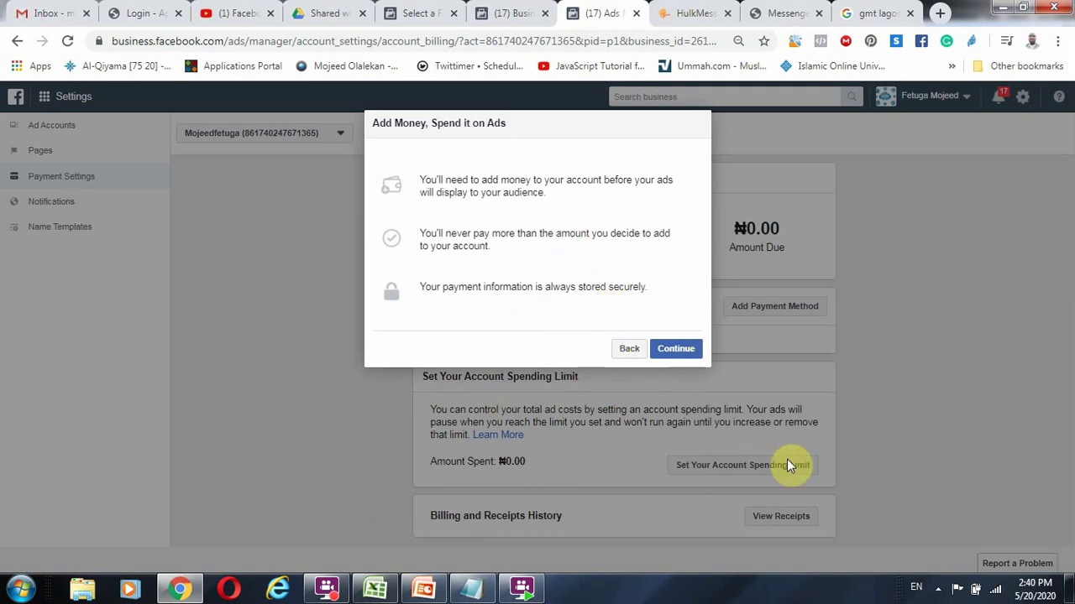
pyautogui.click(680, 353)
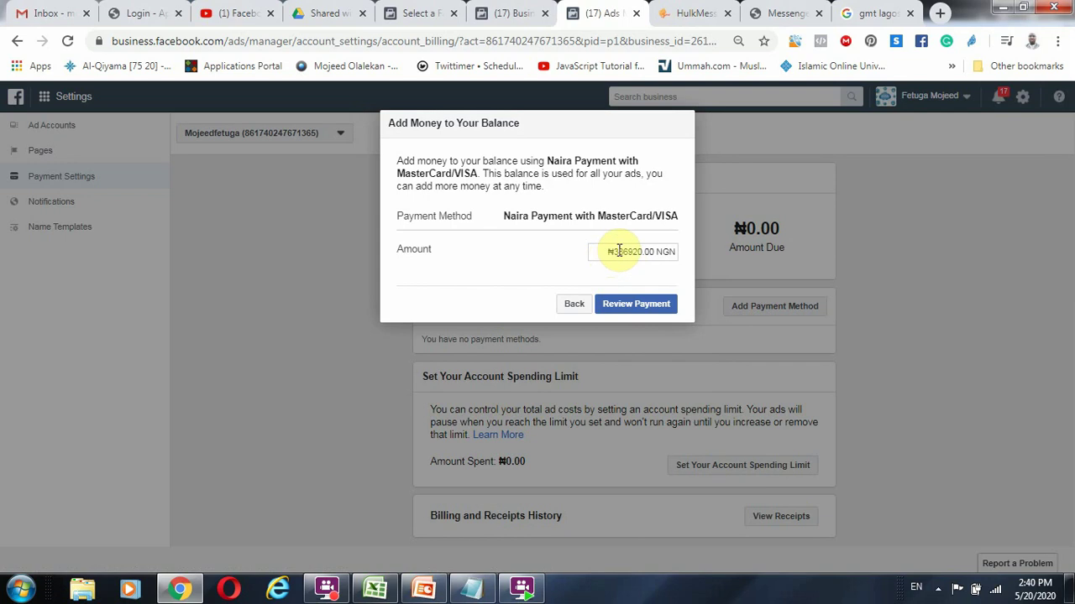
# - Set the amount to add to ₦500.00, review the payment, and proceed to the PayU payment page
pyautogui.moveTo(615, 253); pyautogui.dragTo(682, 255)
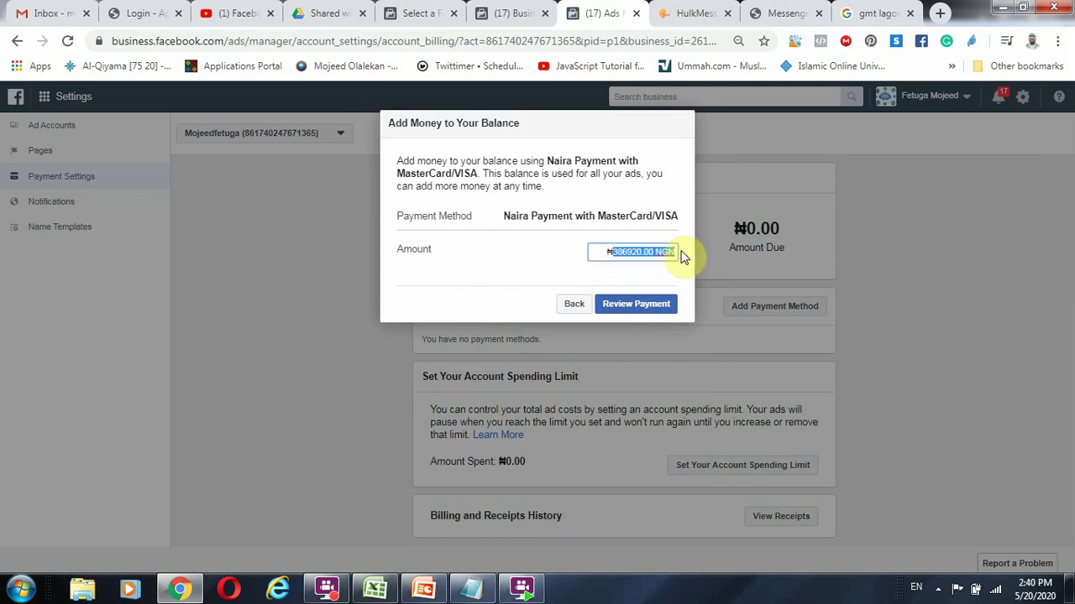
pyautogui.press('BackSpace')
pyautogui.click(660, 304)
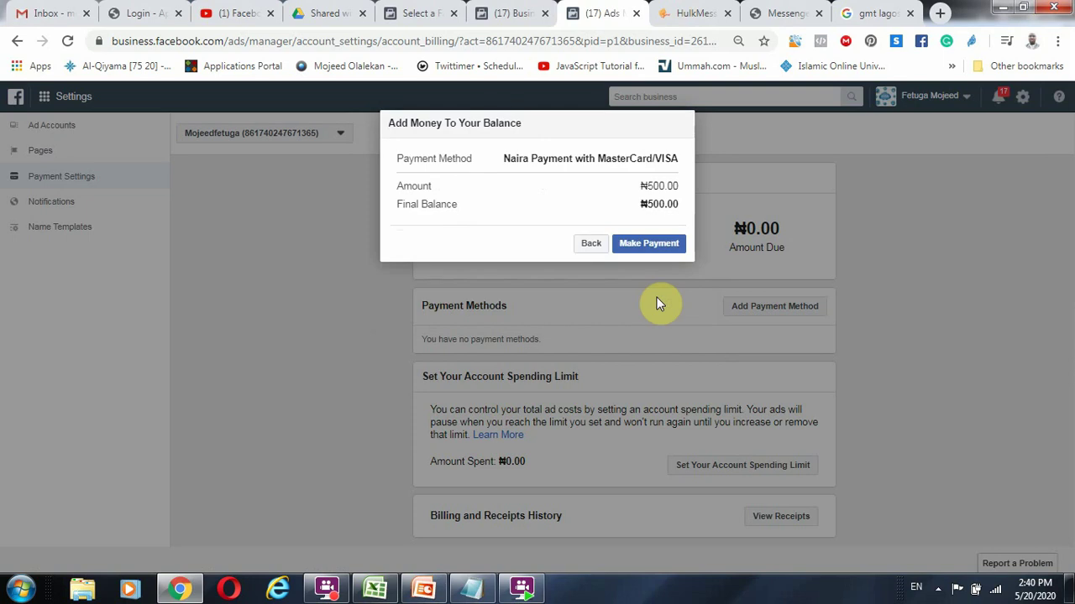
pyautogui.click(651, 245)
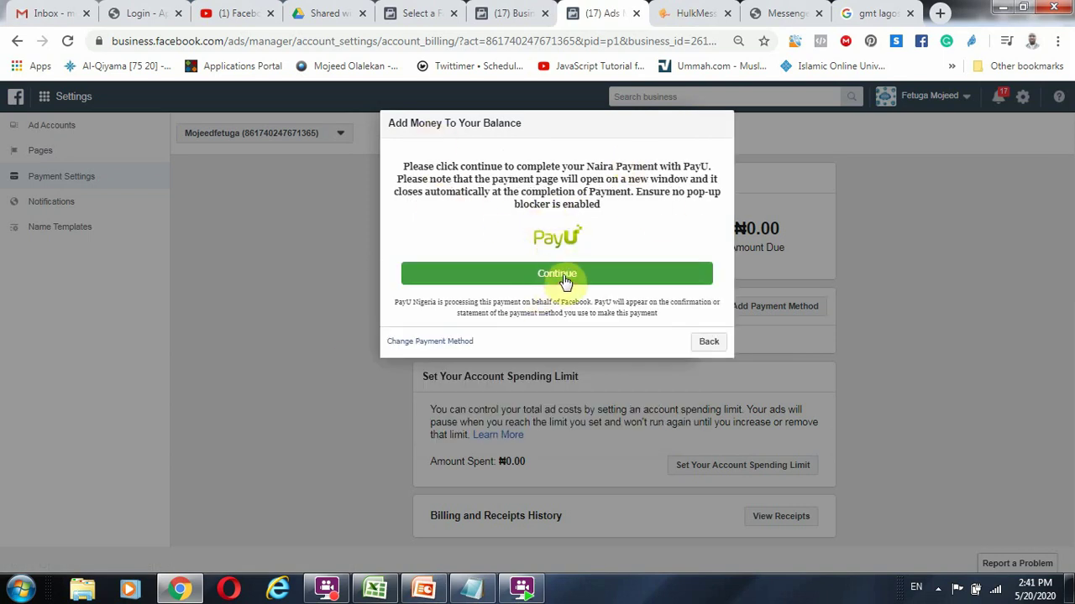
pyautogui.click(565, 282)
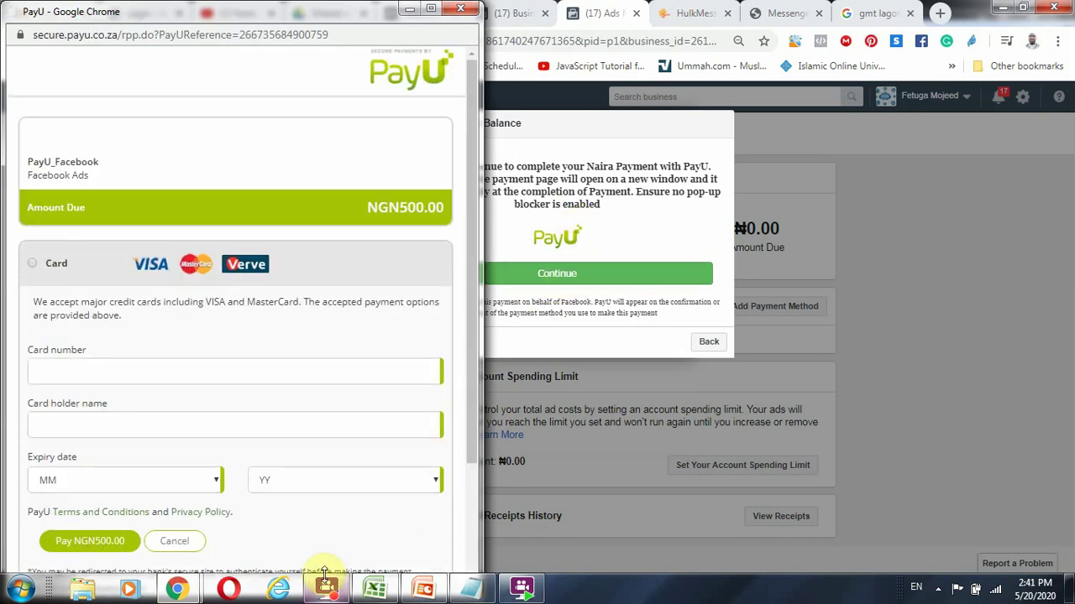
# - Examine the PayU card form, including the accepted card types and the card number, holder name and expiry fields
pyautogui.scroll(-2, 347, 446)
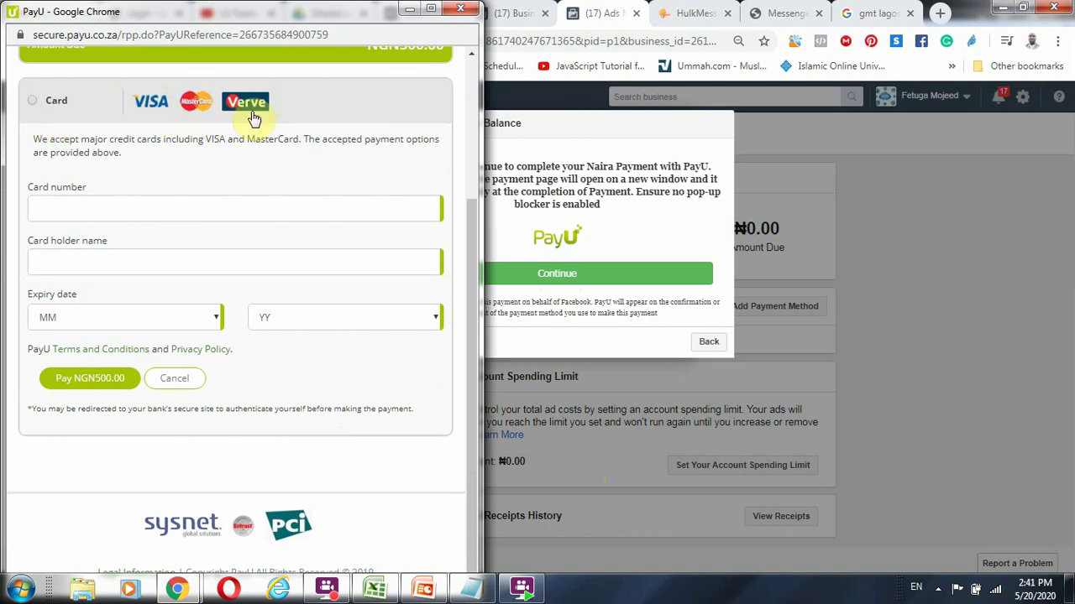
pyautogui.click(53, 200)
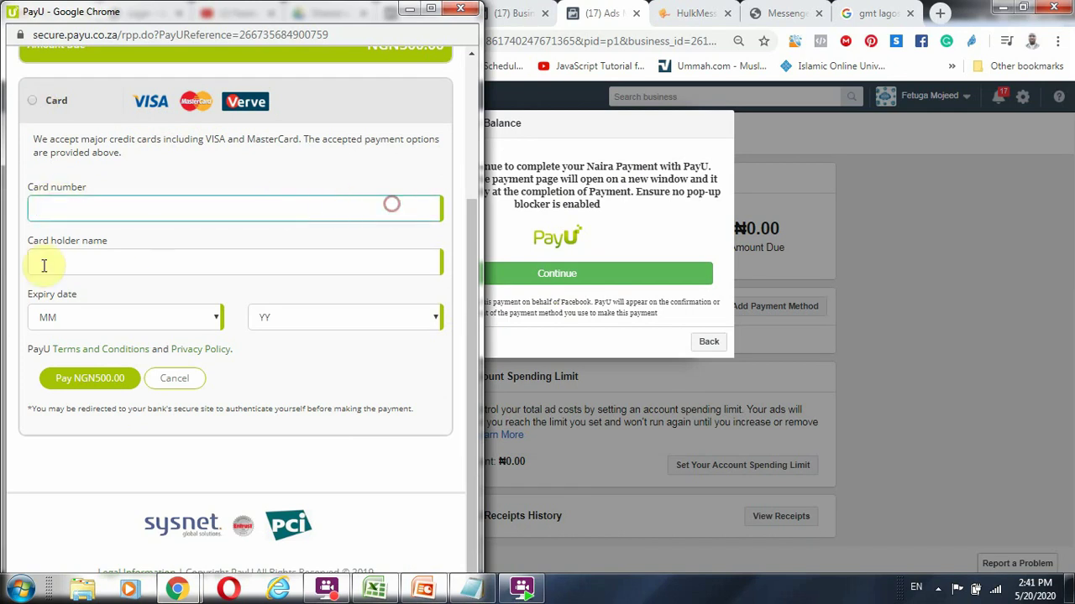
pyautogui.click(173, 268)
pyautogui.click(50, 208)
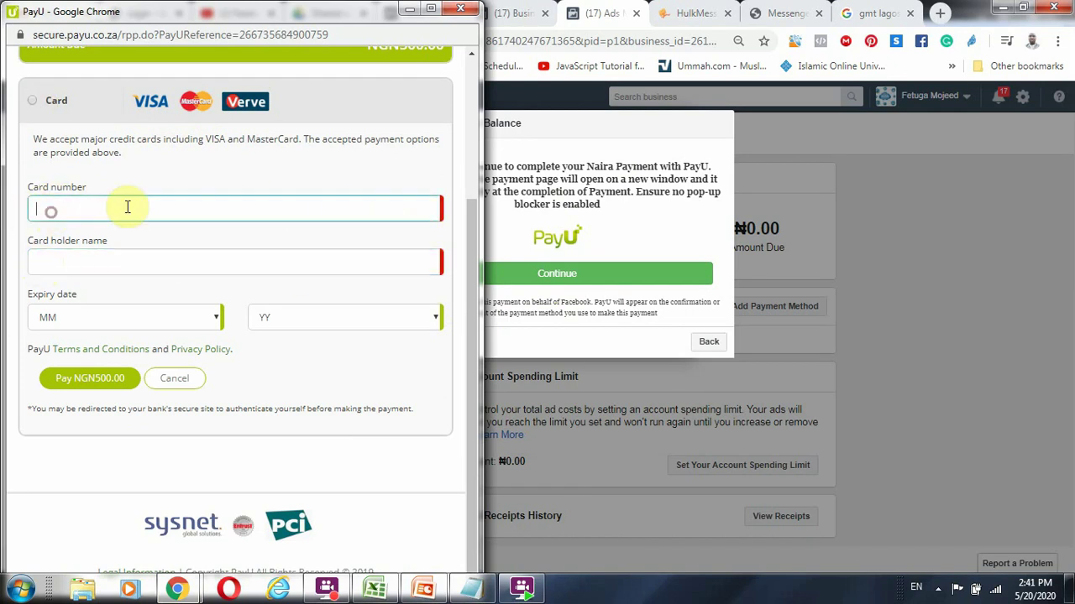
pyautogui.click(168, 262)
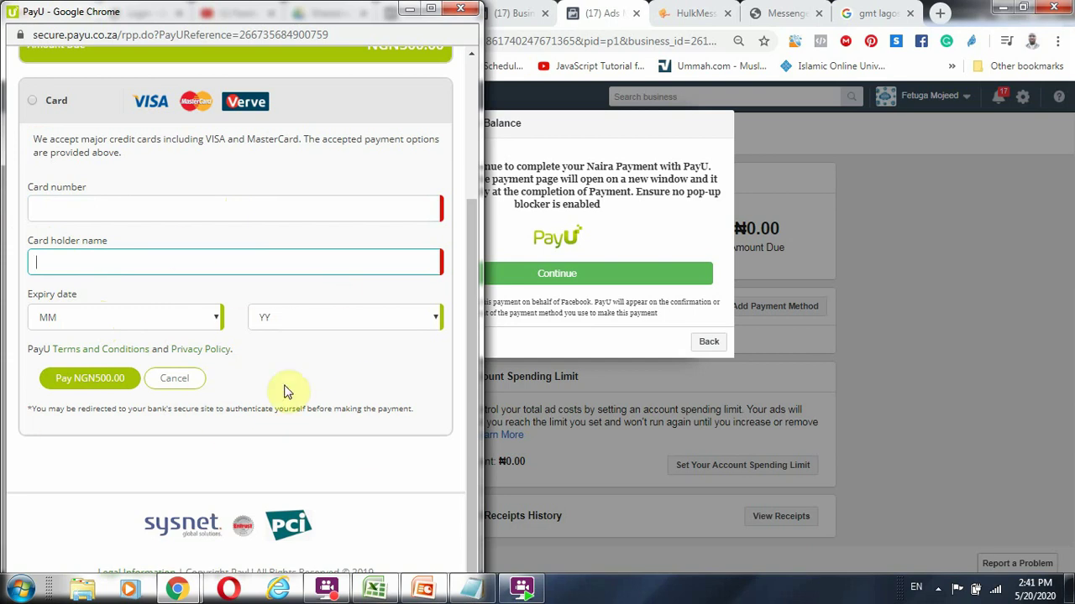
pyautogui.scroll(3, 267, 420)
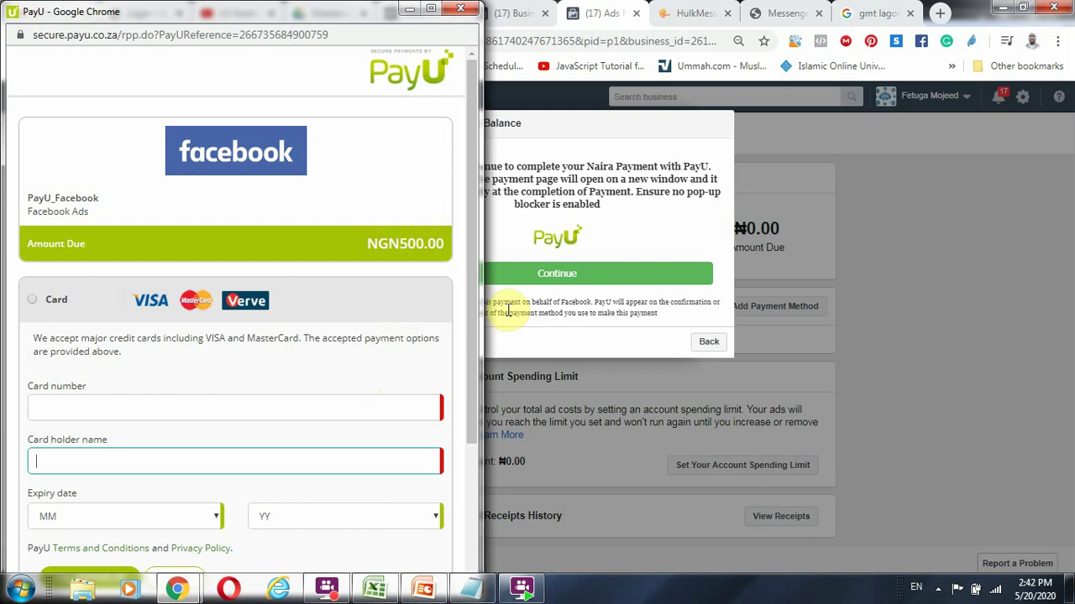
# - Switch to Notepad and add the note "OTP (one time password)" below the existing text
pyautogui.click(471, 587)
pyautogui.click(763, 380)
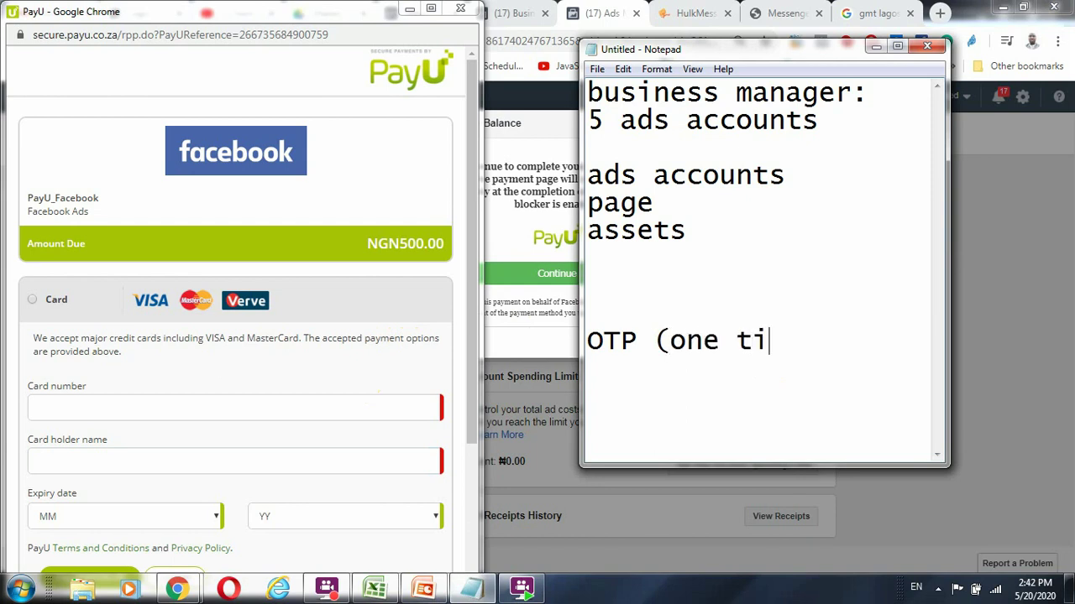
pyautogui.write('me passworde')
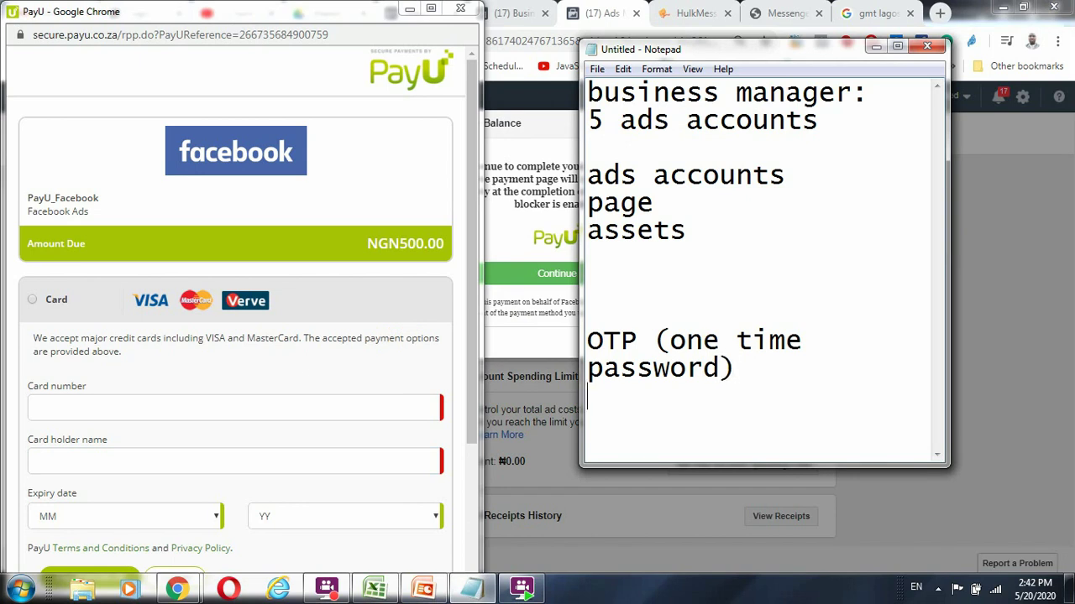
pyautogui.press('Return')
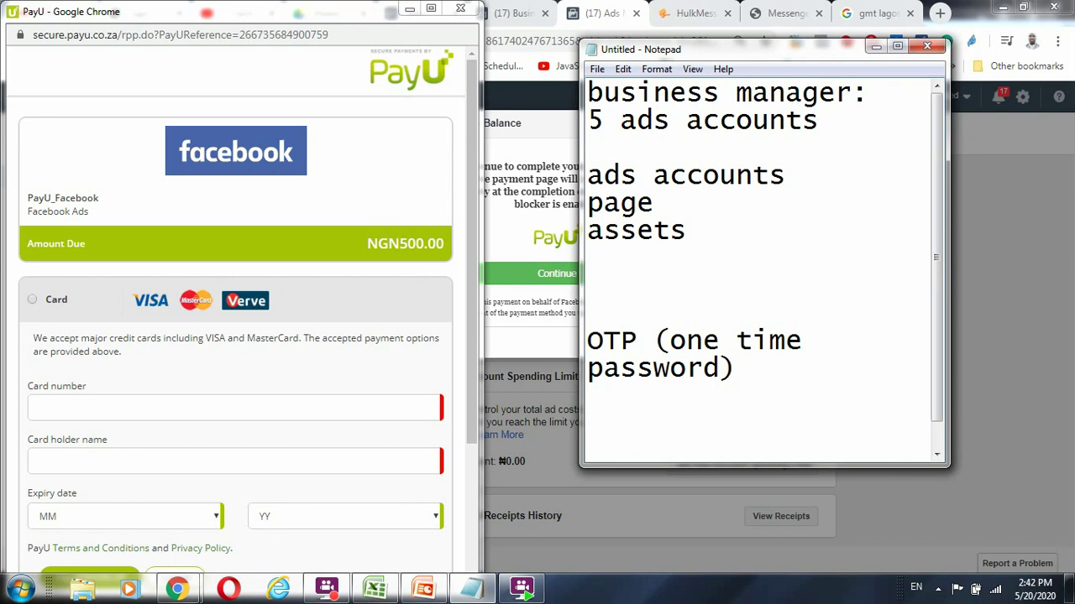
# - Close the PayU payment window, go back from the PayU prompt, and cancel the payment method selection
pyautogui.click(461, 11)
pyautogui.click(504, 192)
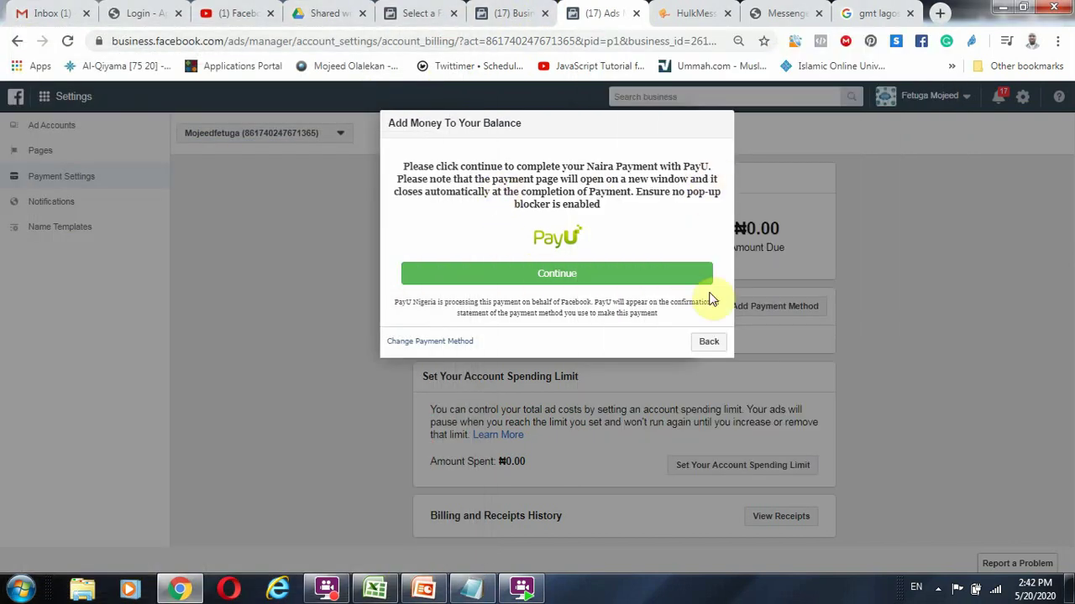
pyautogui.click(710, 341)
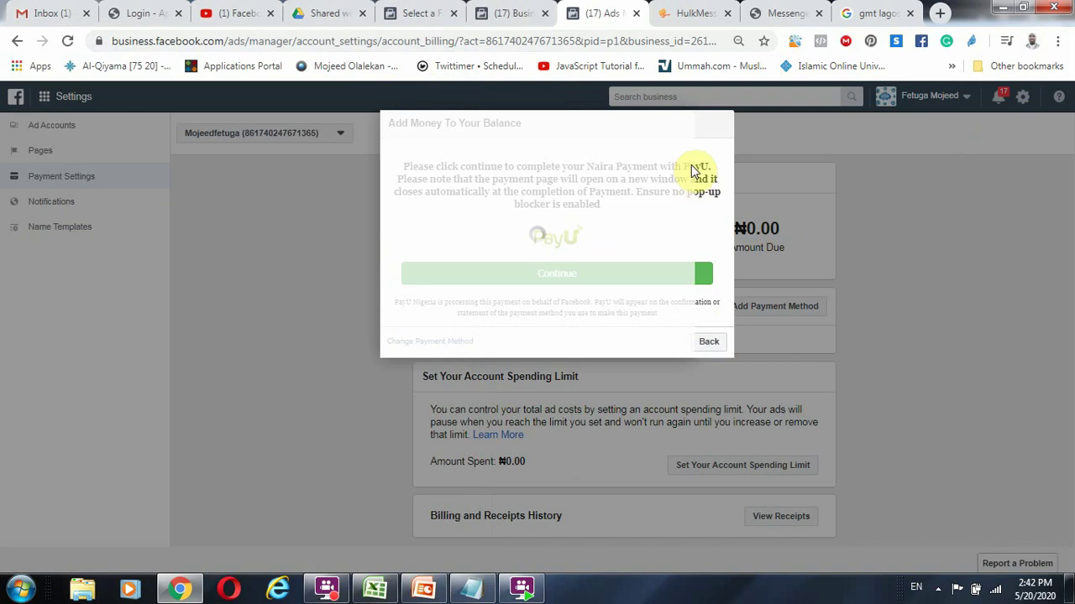
pyautogui.click(643, 318)
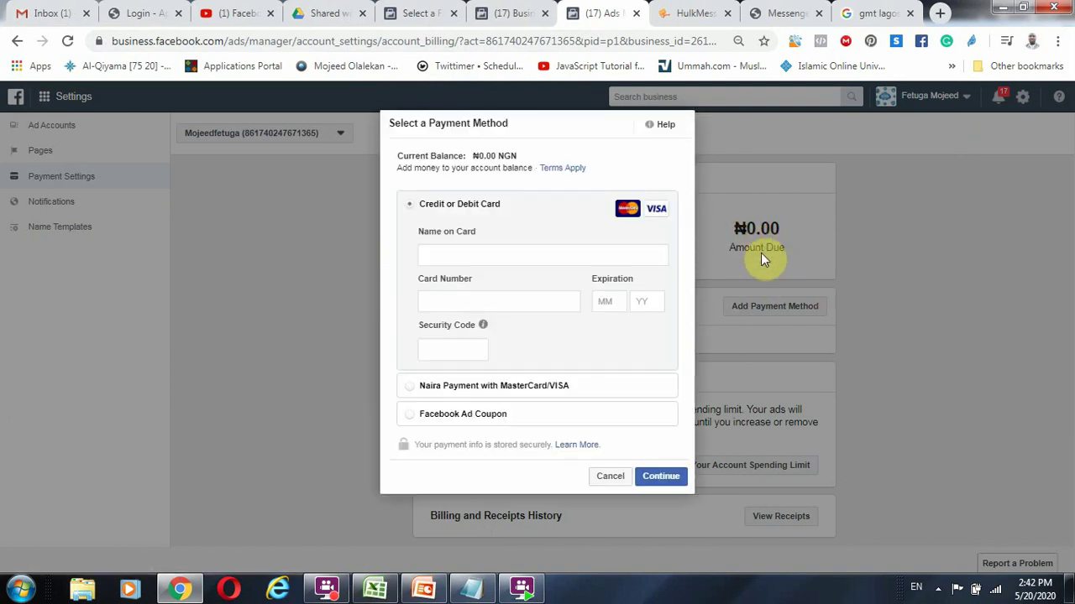
pyautogui.click(611, 477)
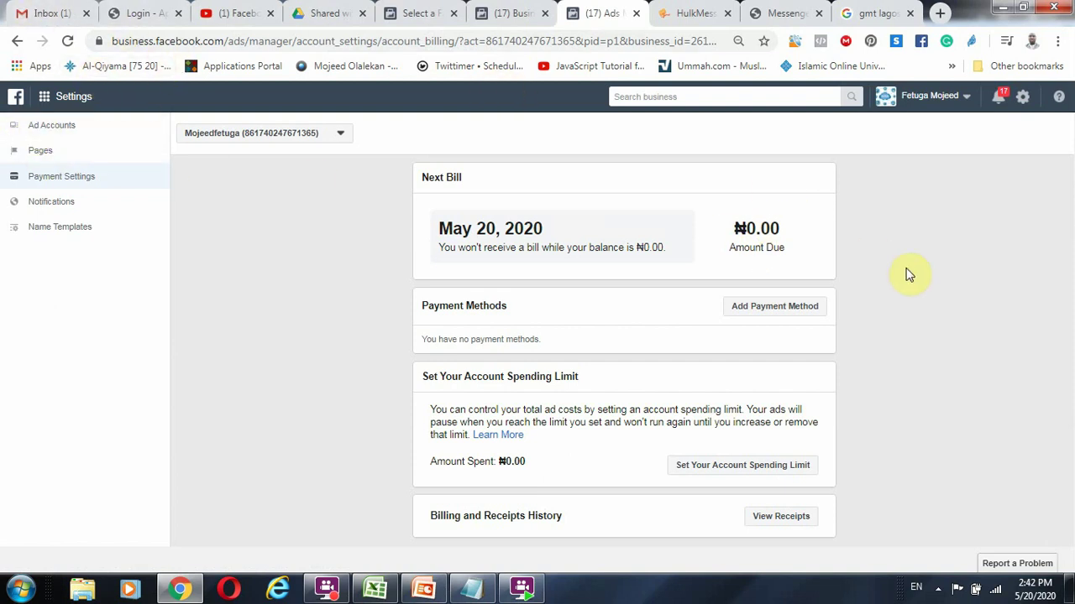
pyautogui.click(233, 42)
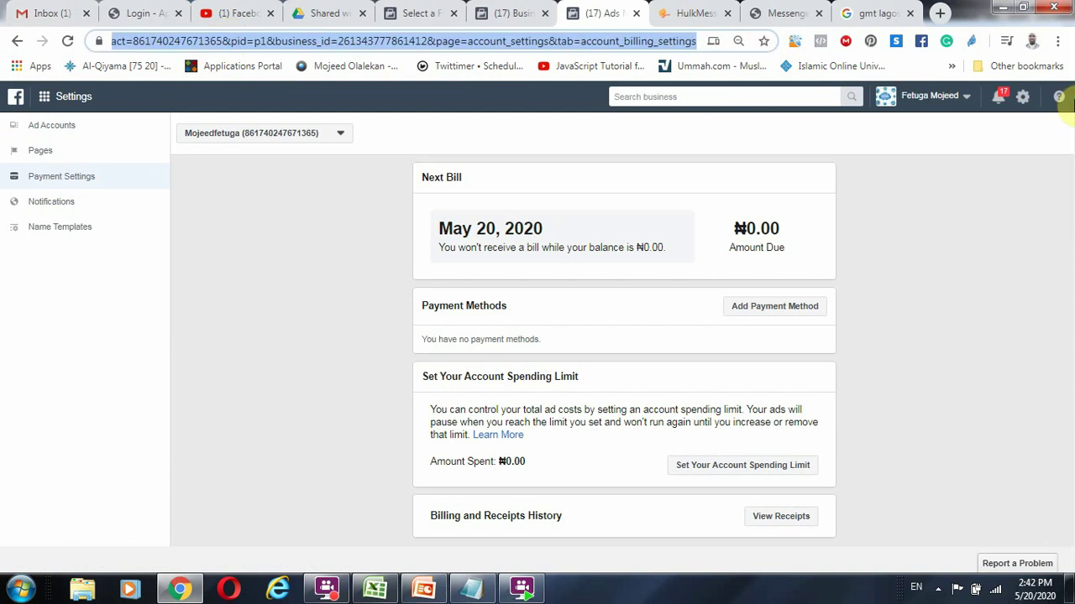
pyautogui.write('https://business.facebook.com')
pyautogui.press('Return')
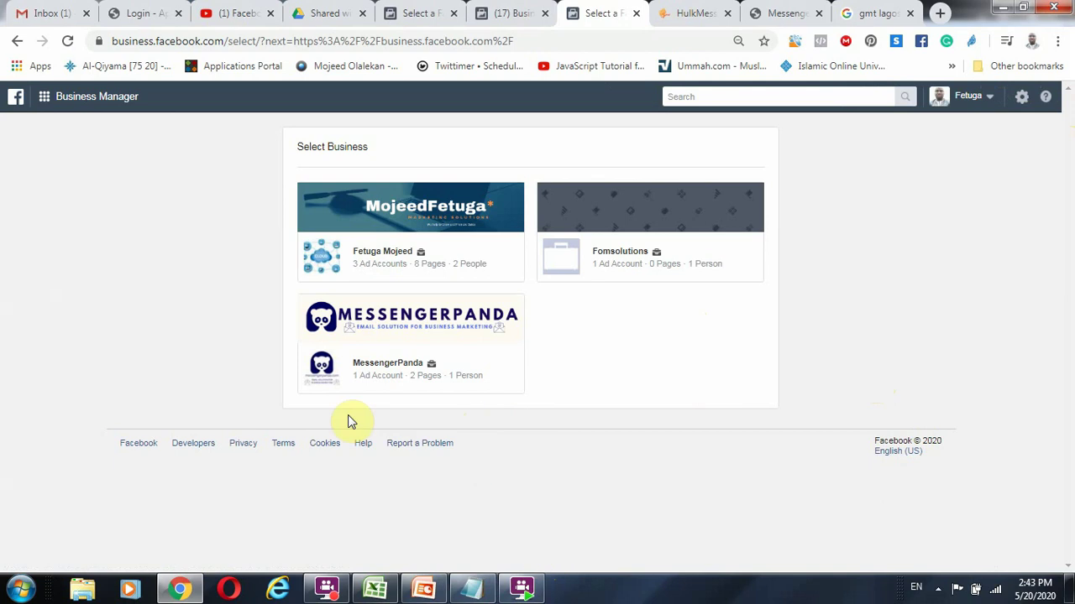
pyautogui.click(521, 585)
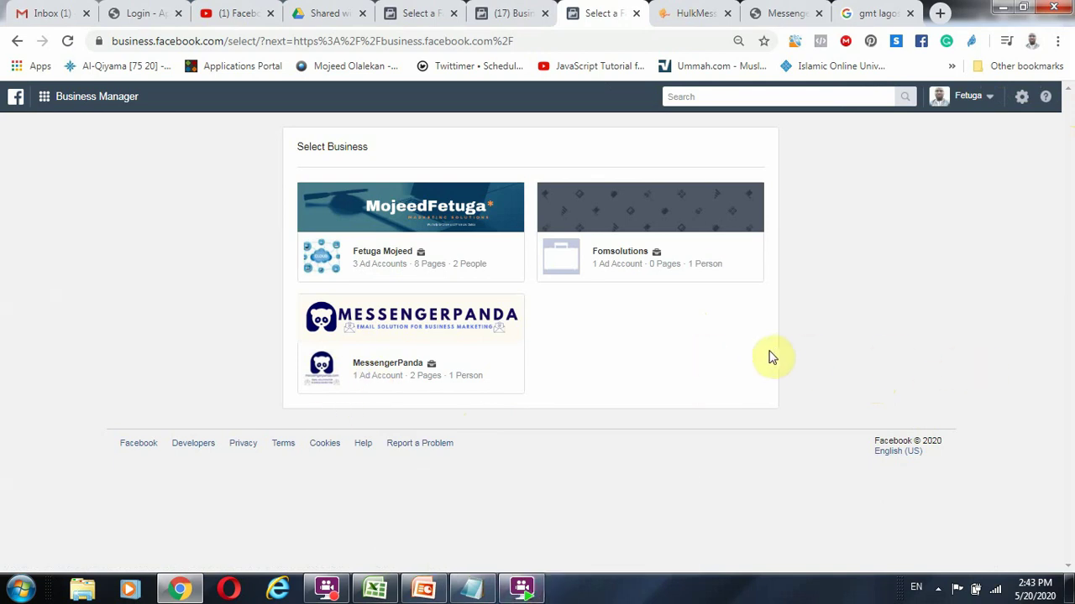